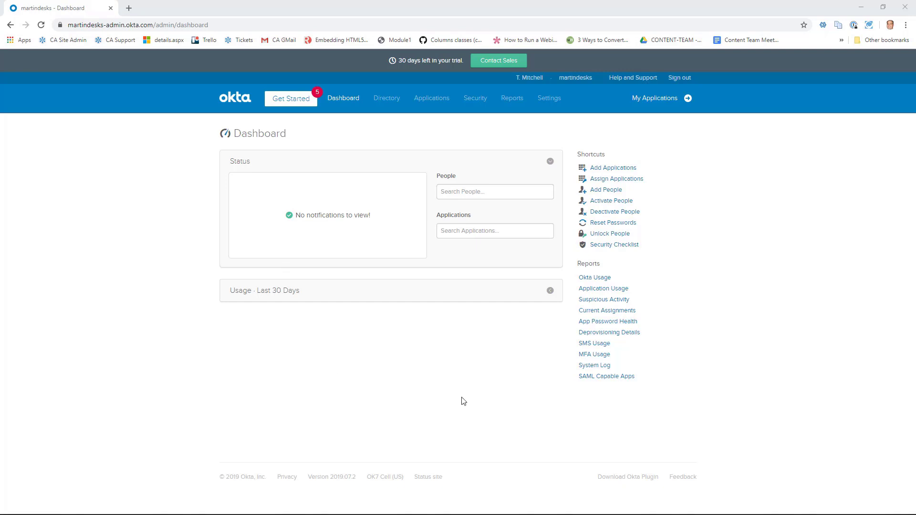
# Open Directory > People, which lists one active admin in the Everyone group.
pyautogui.moveTo(382, 107)
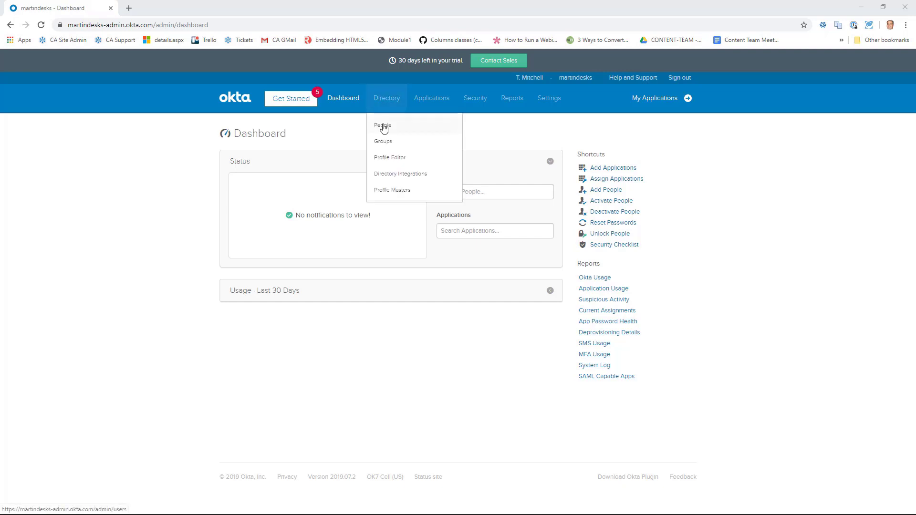
pyautogui.click(383, 126)
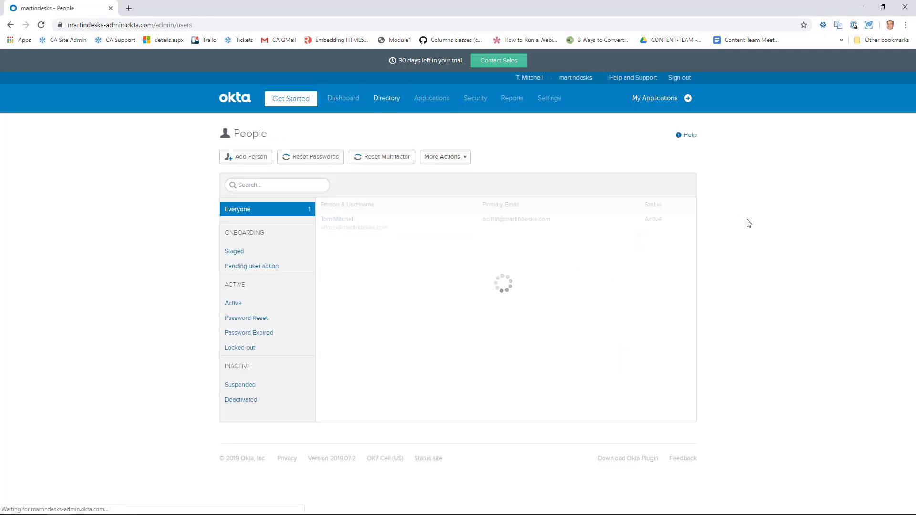
pyautogui.click(344, 99)
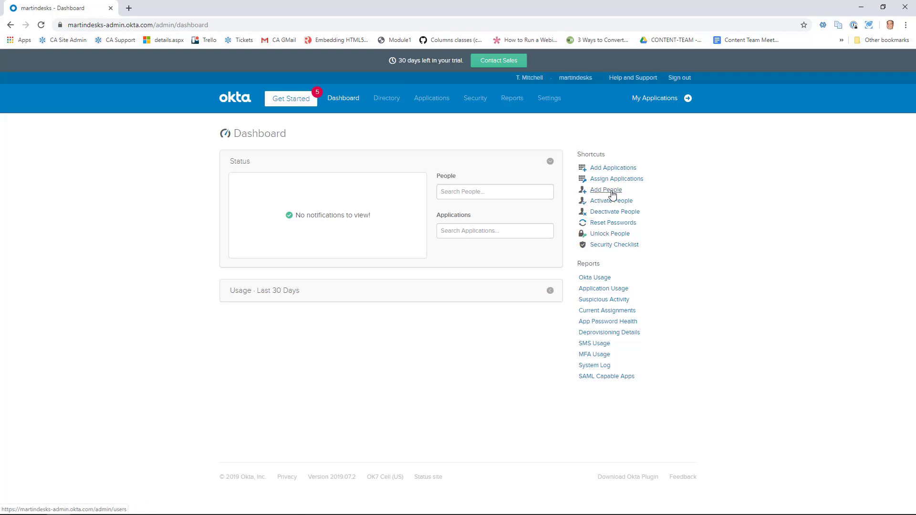
pyautogui.moveTo(386, 99)
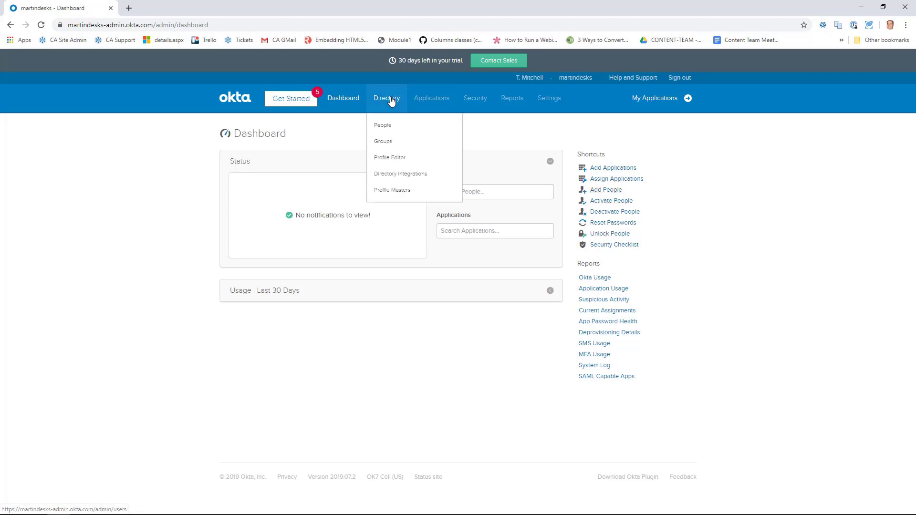
pyautogui.click(389, 126)
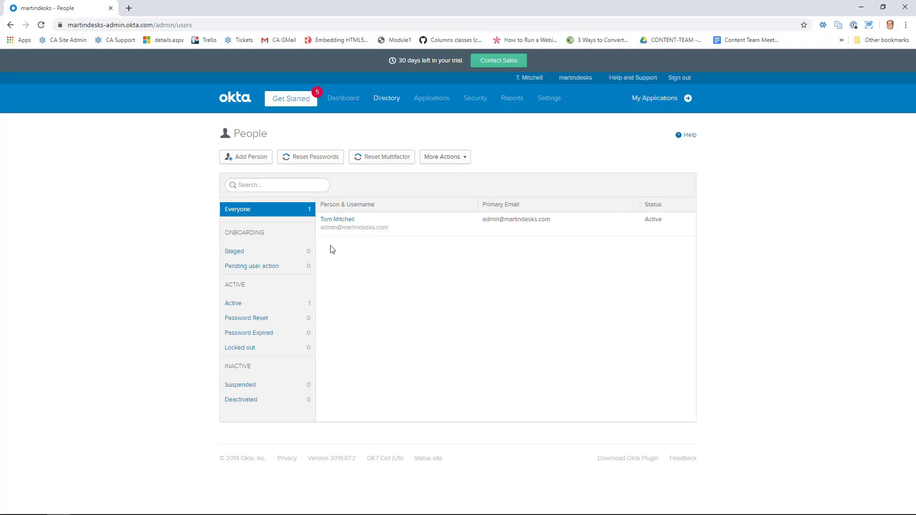
# Add a person with first name, last name, and the user's email as username and primary email.
pyautogui.click(253, 161)
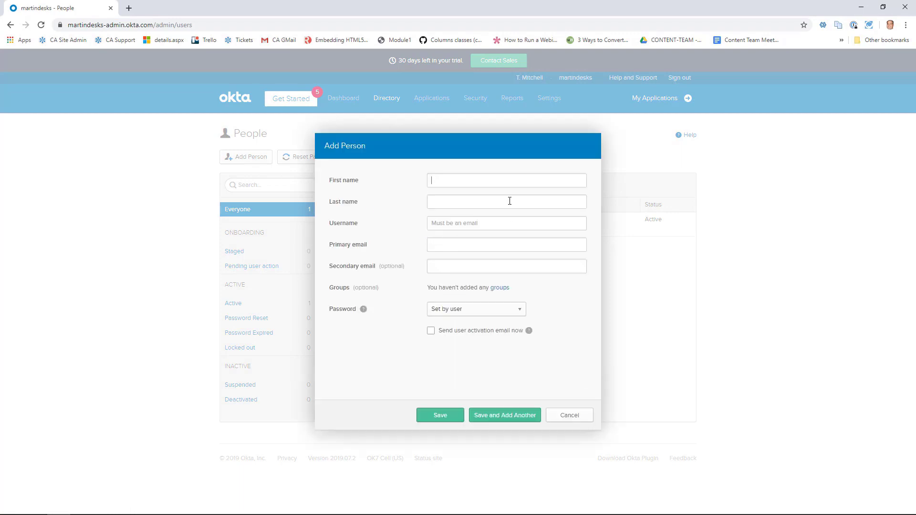
pyautogui.click(465, 185)
pyautogui.click(485, 227)
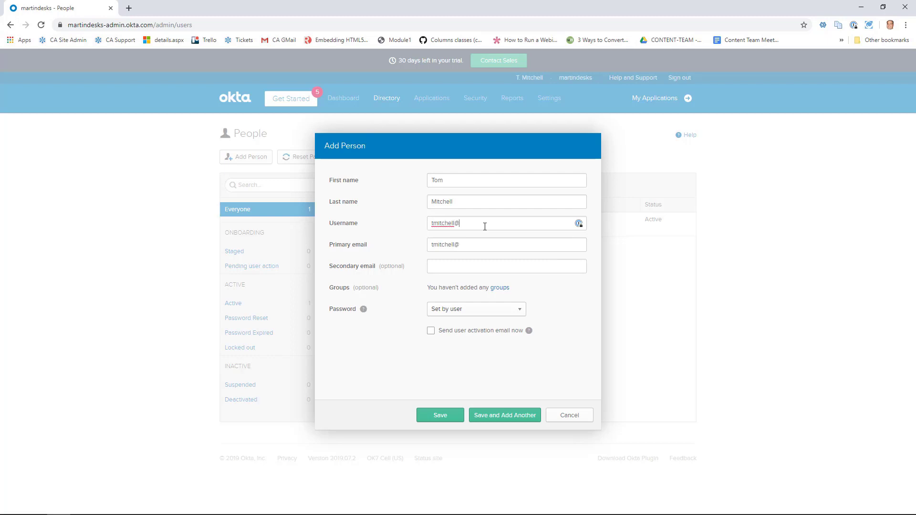
pyautogui.click(518, 312)
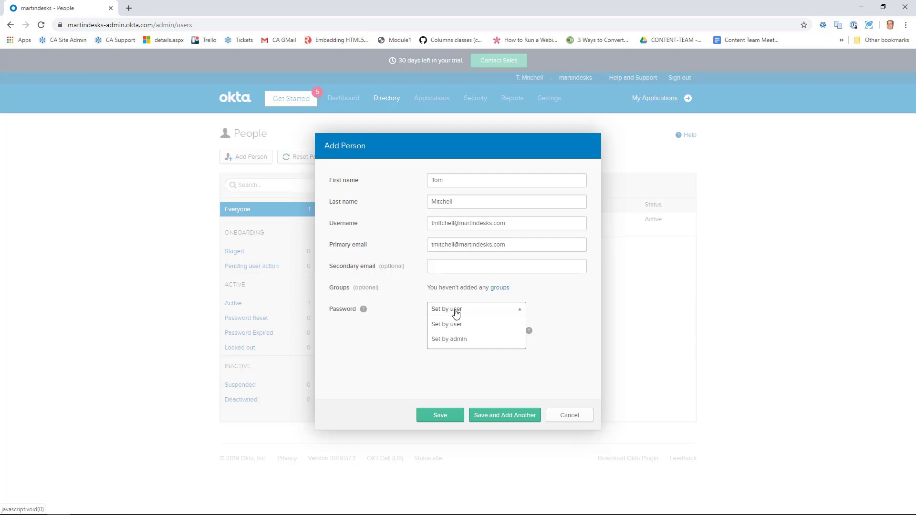
# Save the new person with password Set by user and an activation email sent now.
pyautogui.click(455, 312)
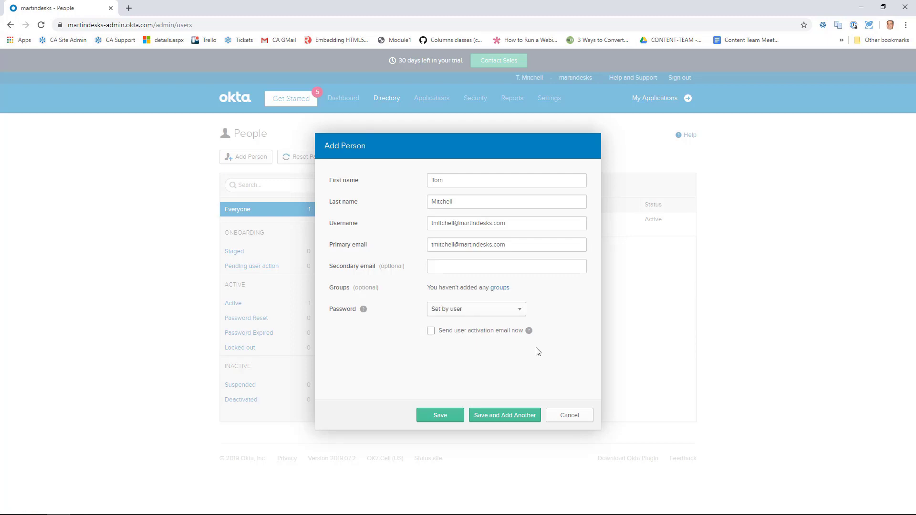
pyautogui.moveTo(531, 338)
pyautogui.click(432, 334)
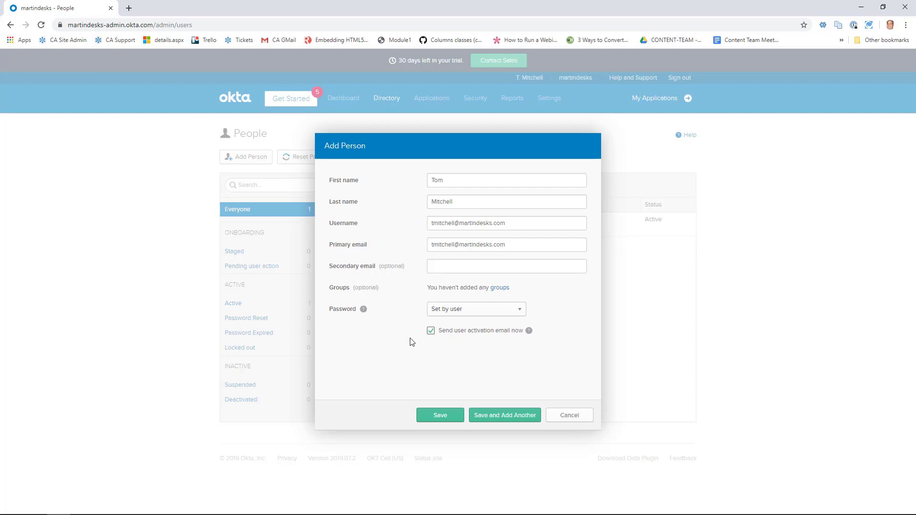
pyautogui.click(441, 416)
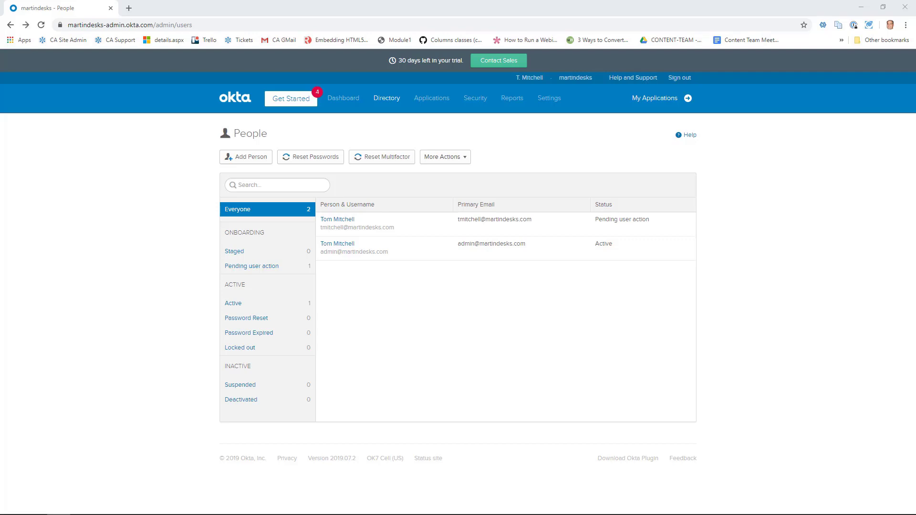
pyautogui.moveTo(164, 31); pyautogui.dragTo(344, 68)
# Maximize webmail and open the Welcome to Okta activation link in an incognito window.
pyautogui.doubleClick(344, 67)
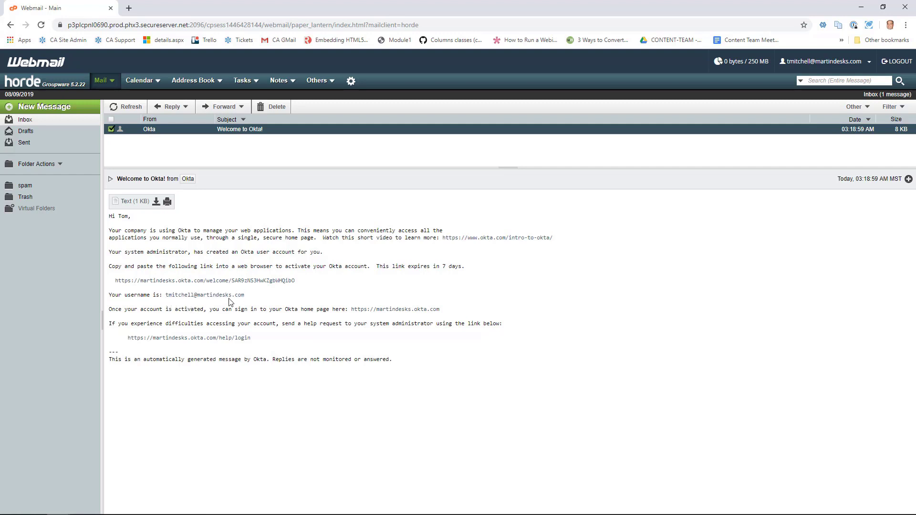
pyautogui.moveTo(246, 296); pyautogui.dragTo(168, 296)
pyautogui.rightClick(223, 285)
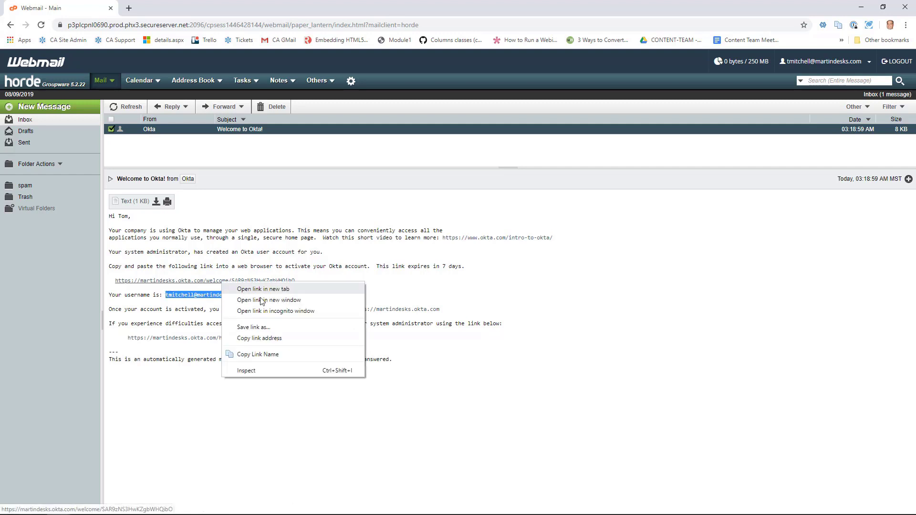
pyautogui.click(277, 316)
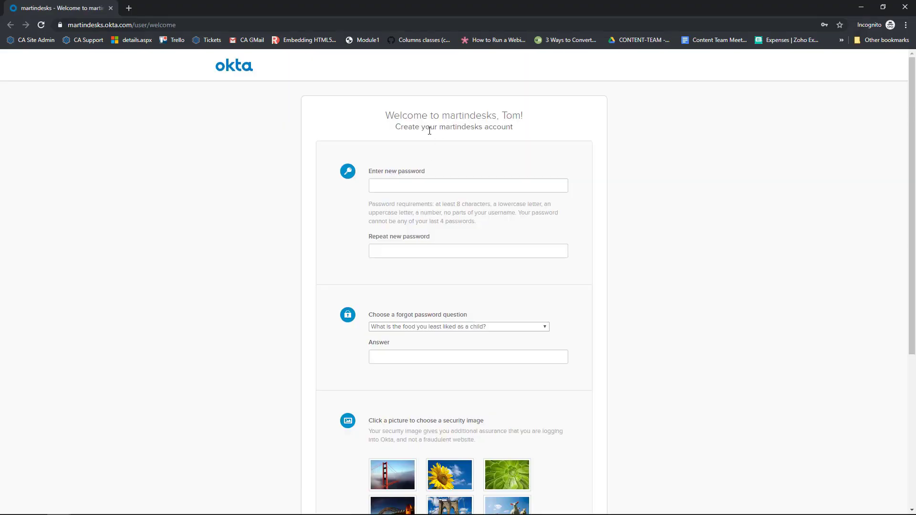
# Enter and confirm the new account password.
pyautogui.click(408, 187)
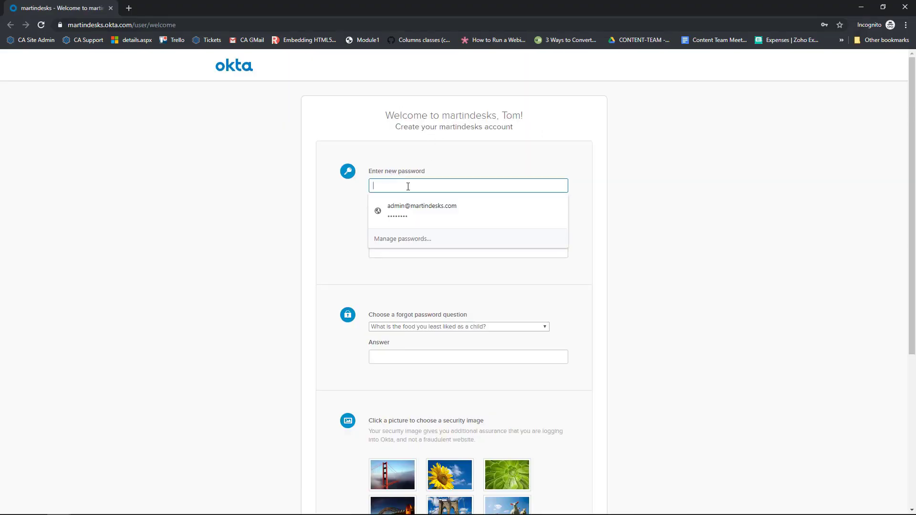
pyautogui.write('P')
pyautogui.write('•••••')
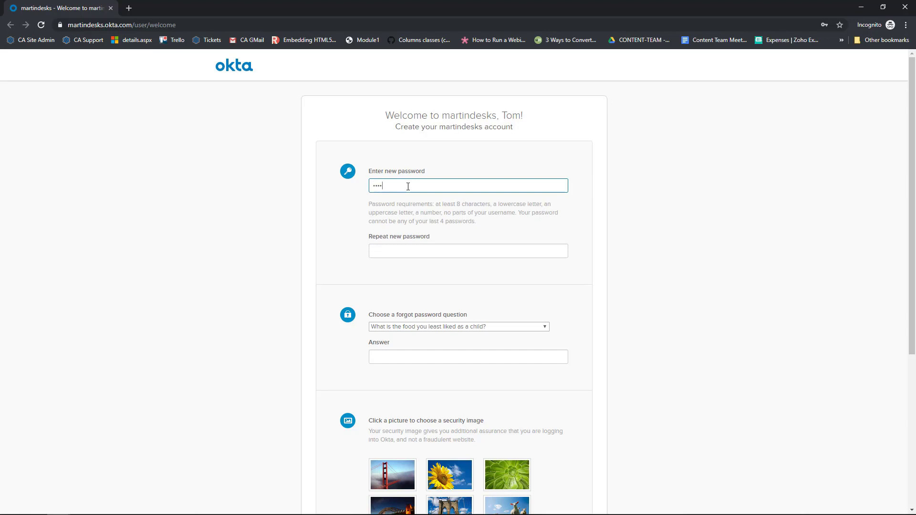
pyautogui.click(429, 253)
pyautogui.write('•••••••')
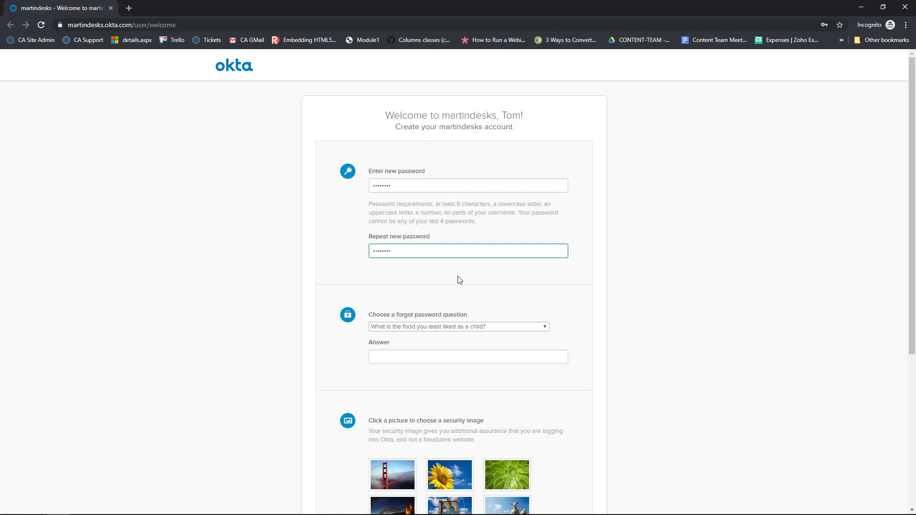
# Choose the where-you-met-your-spouse recovery question and answer, and pick the aurora security image.
pyautogui.click(472, 327)
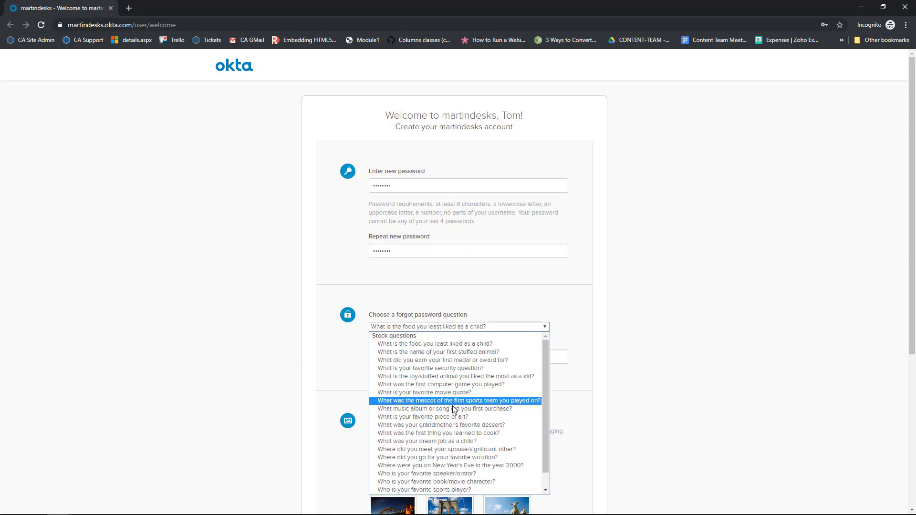
pyautogui.click(453, 449)
pyautogui.click(438, 363)
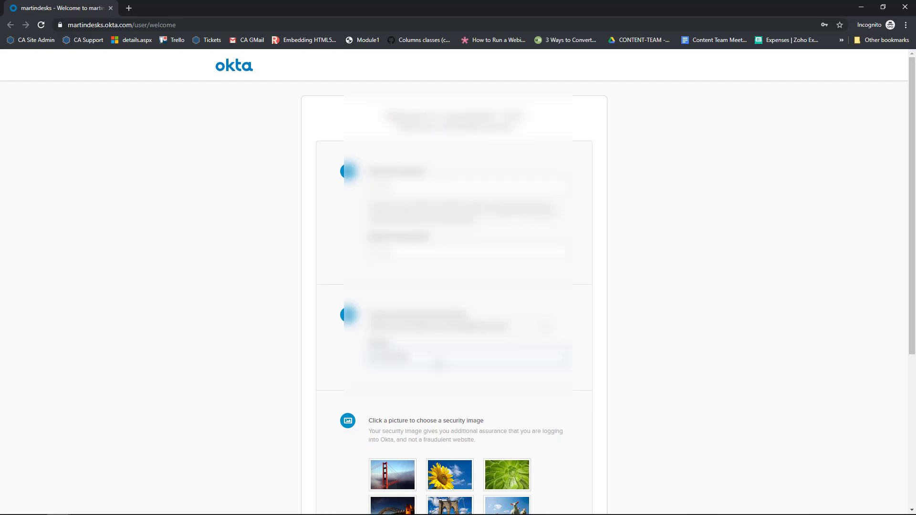
pyautogui.scroll(-5, 414, 317)
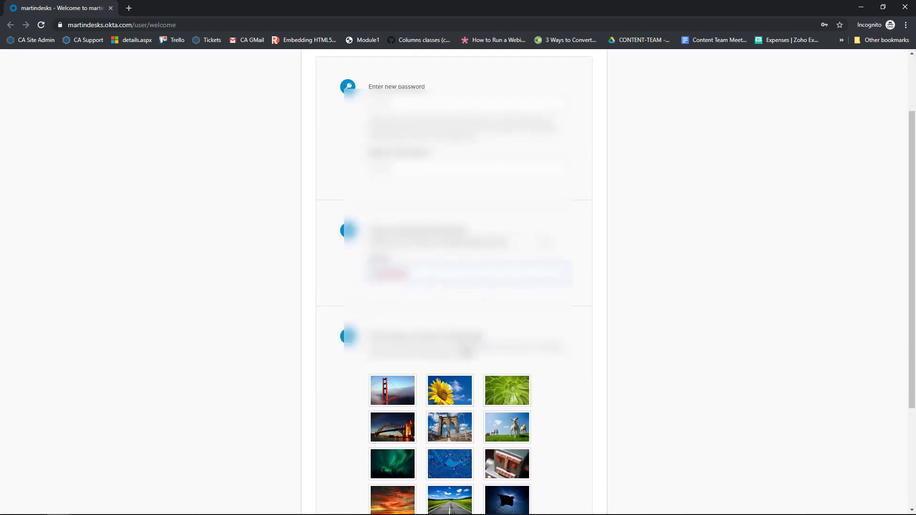
pyautogui.click(414, 317)
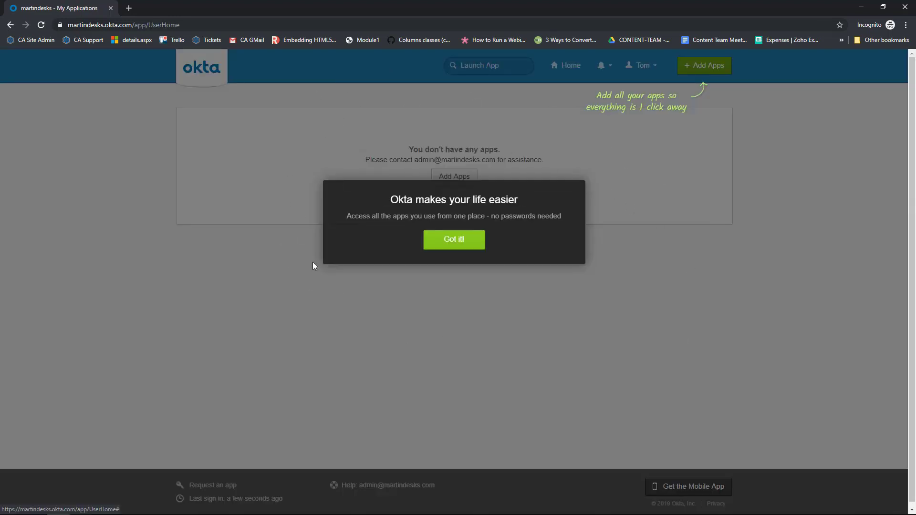
# Dismiss the home page tip, minimize the incognito window, and reload the admin People list.
pyautogui.click(458, 247)
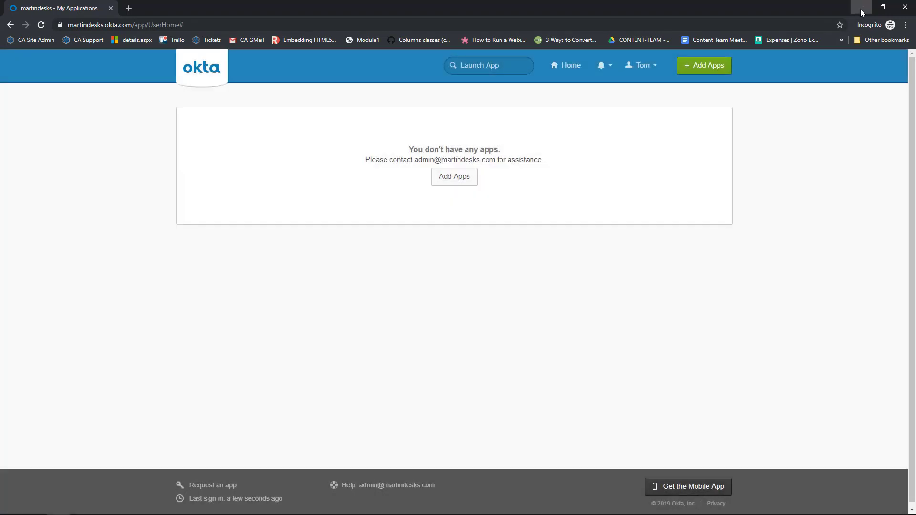
pyautogui.click(861, 7)
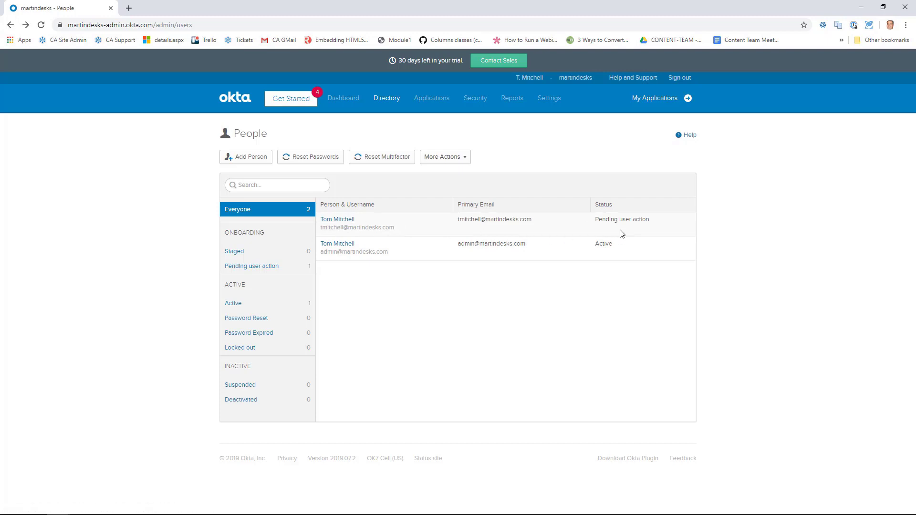
pyautogui.click(41, 25)
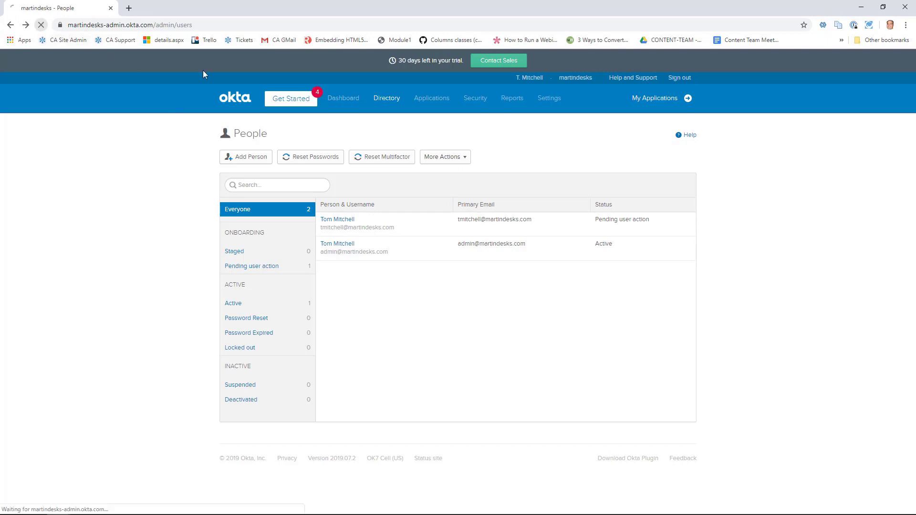
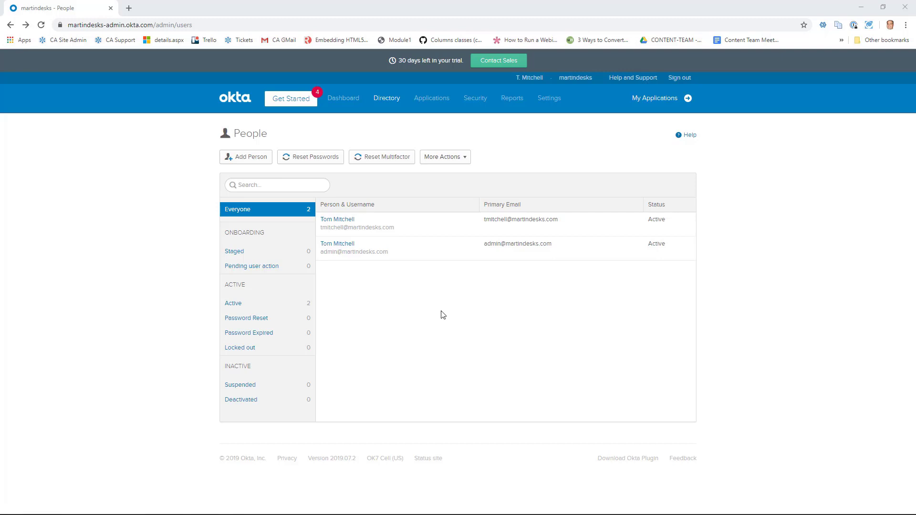
# Open the More Actions dropdown on the Directory > People page.
pyautogui.click(466, 160)
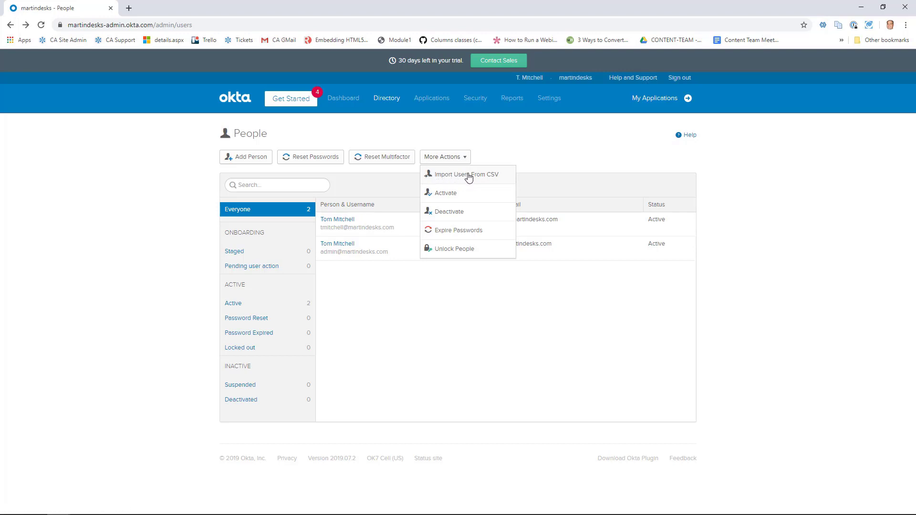
# Choose Import Users From CSV and open the downloaded import_csv_template.csv.
pyautogui.click(468, 178)
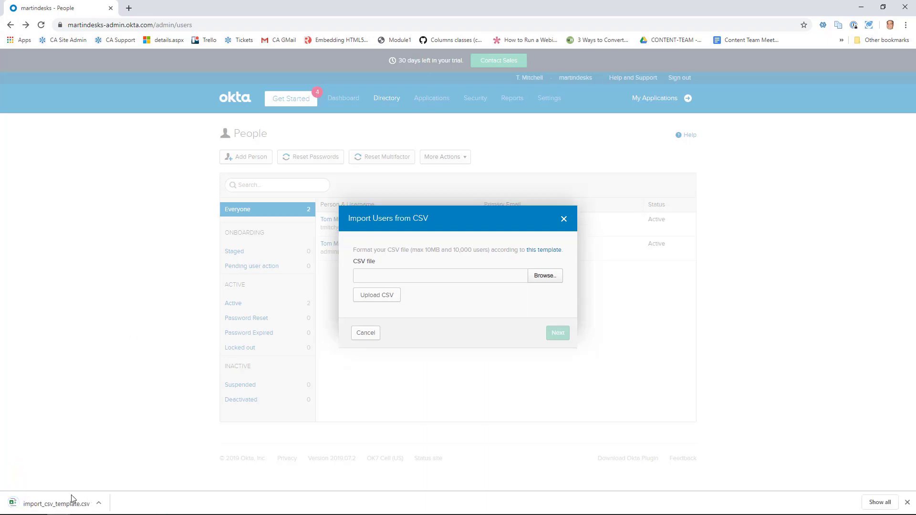
pyautogui.click(56, 504)
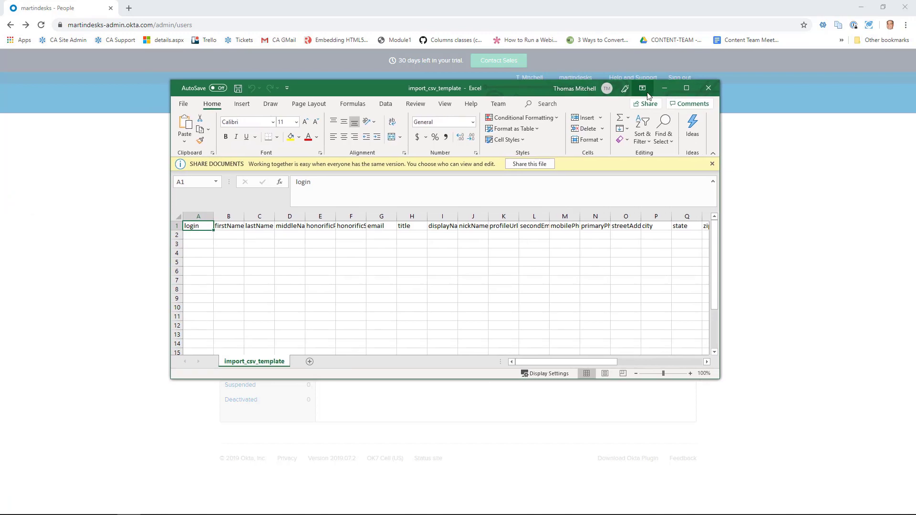
# Maximize the Excel template and widen all its columns uniformly so headers like streetAddress show fully.
pyautogui.click(687, 87)
pyautogui.click(8, 136)
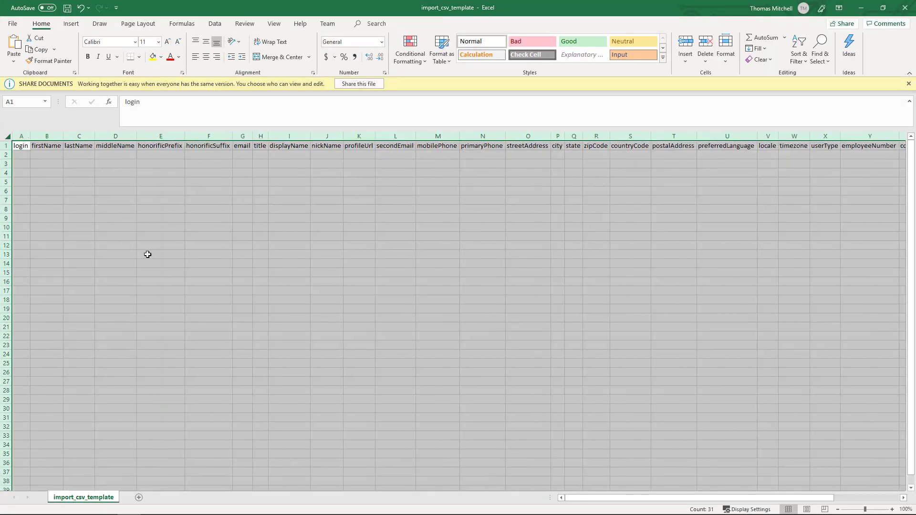
pyautogui.moveTo(607, 498); pyautogui.dragTo(694, 505)
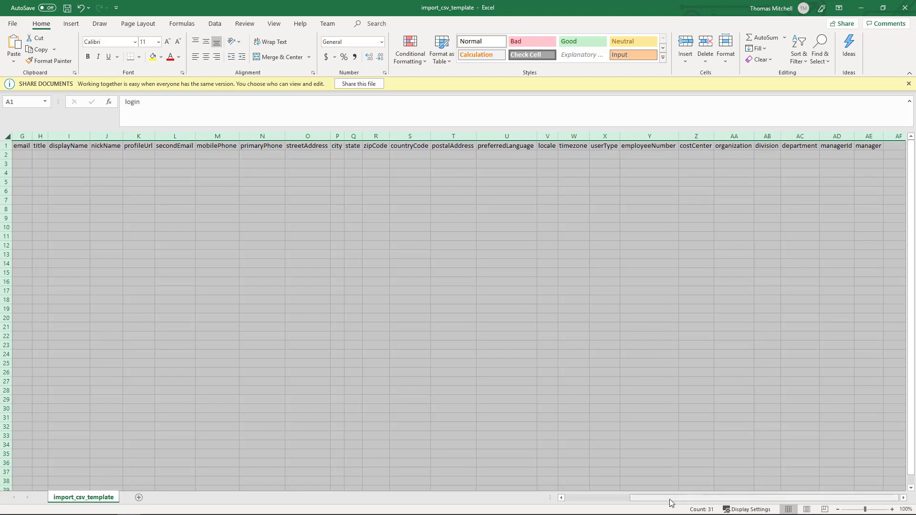
pyautogui.moveTo(671, 502); pyautogui.dragTo(583, 501)
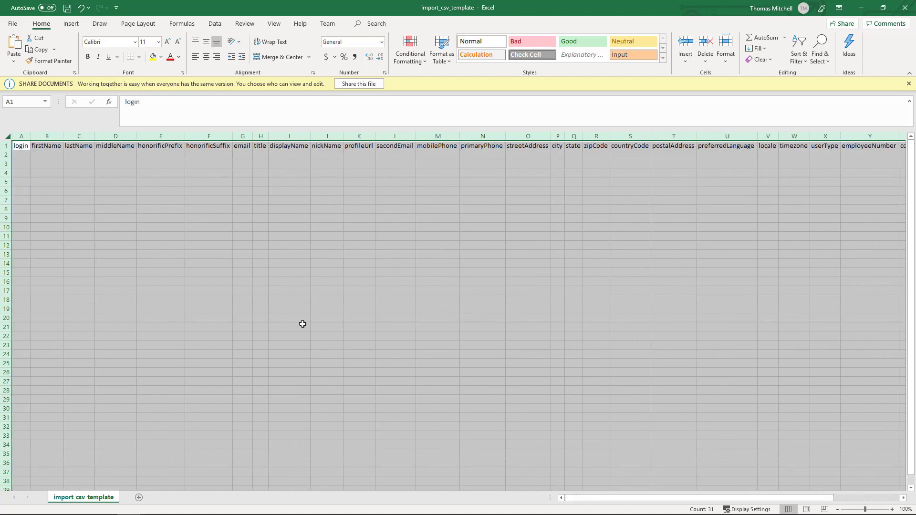
pyautogui.moveTo(30, 136); pyautogui.dragTo(72, 136)
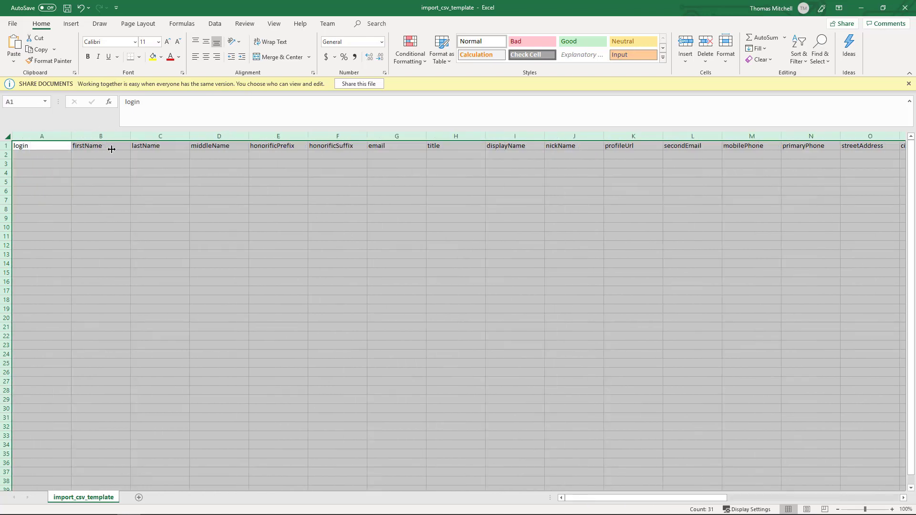
# Enter the new user's login e-mail, first name and last name in A2, B2 and C2.
pyautogui.click(37, 154)
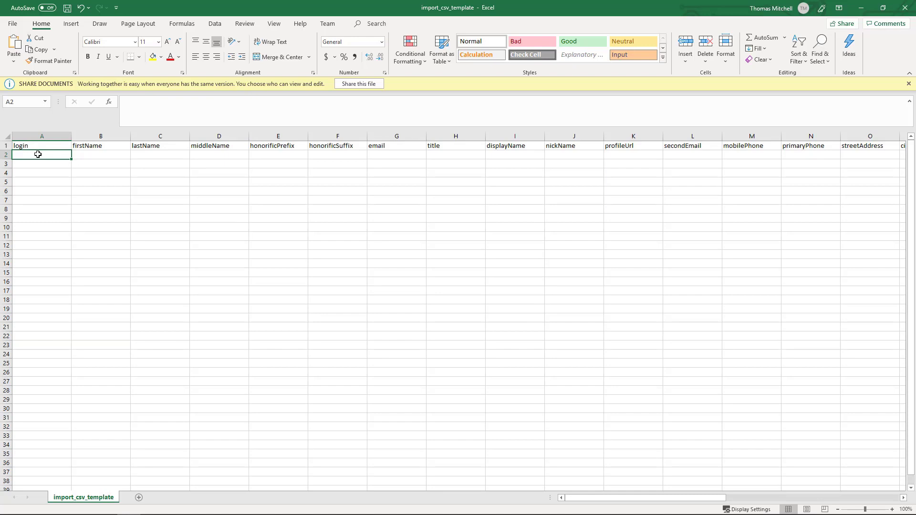
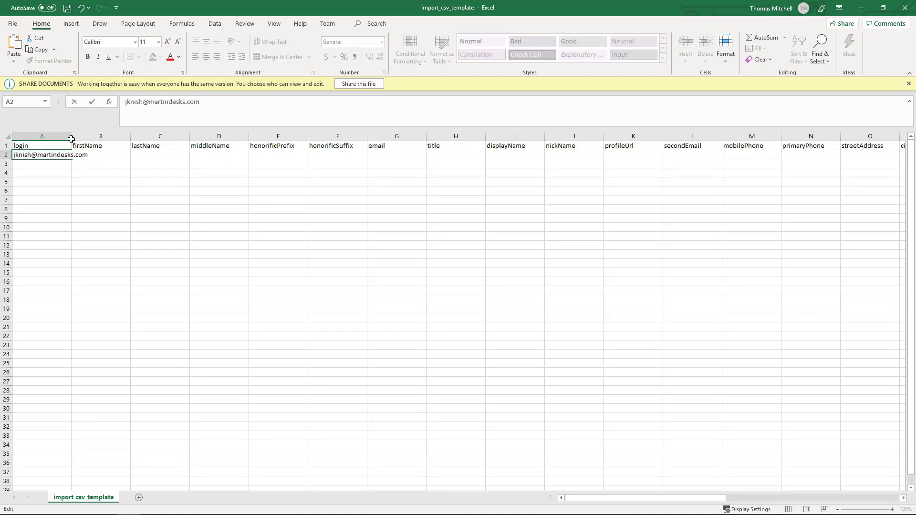
pyautogui.click(96, 156)
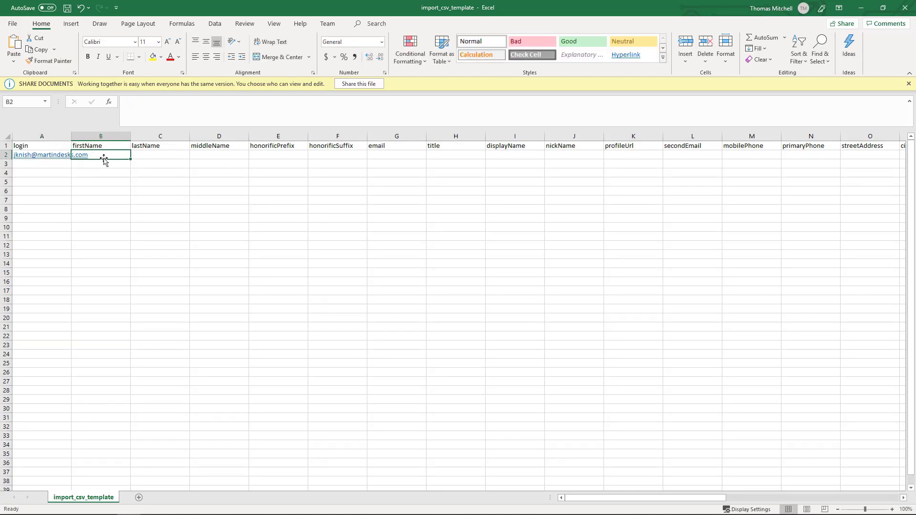
pyautogui.moveTo(71, 136); pyautogui.dragTo(116, 137)
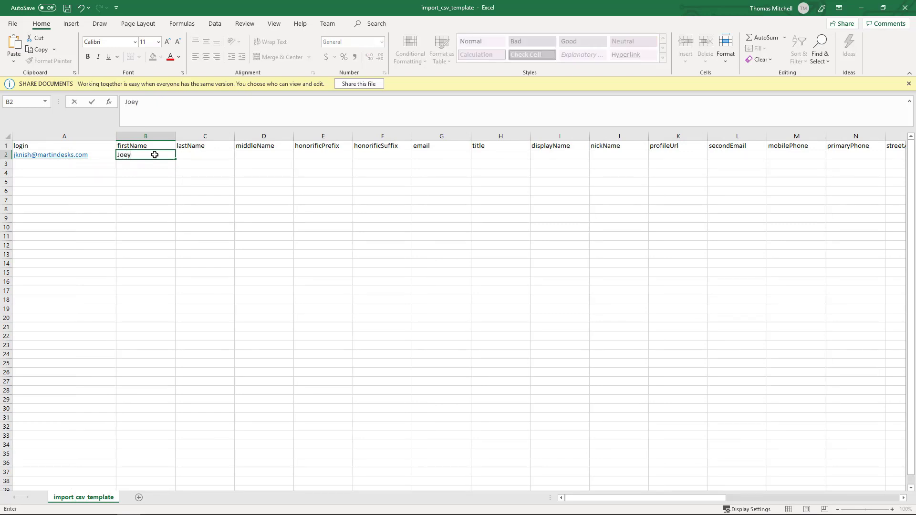
pyautogui.press('Tab')
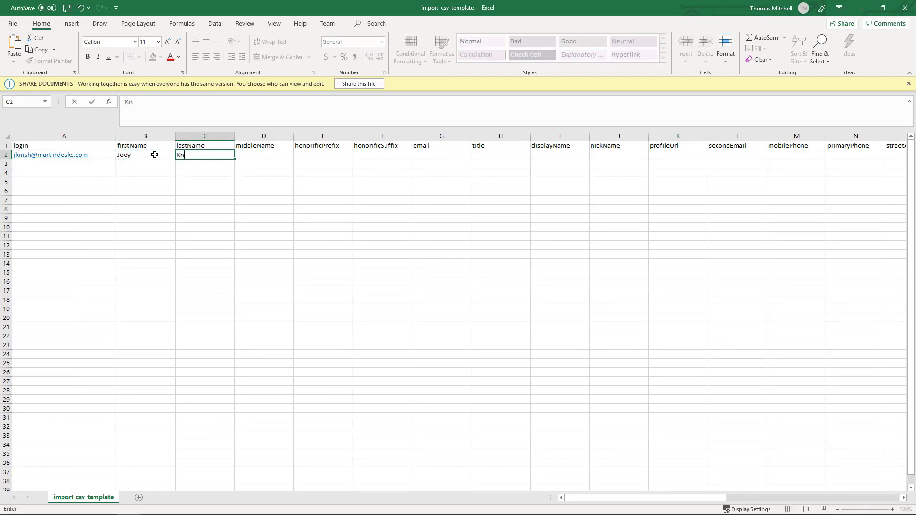
# Copy the login into G2 as the email, type the display name in I2, and save.
pyautogui.click(105, 155)
pyautogui.hotkey('ctrl', 'c')
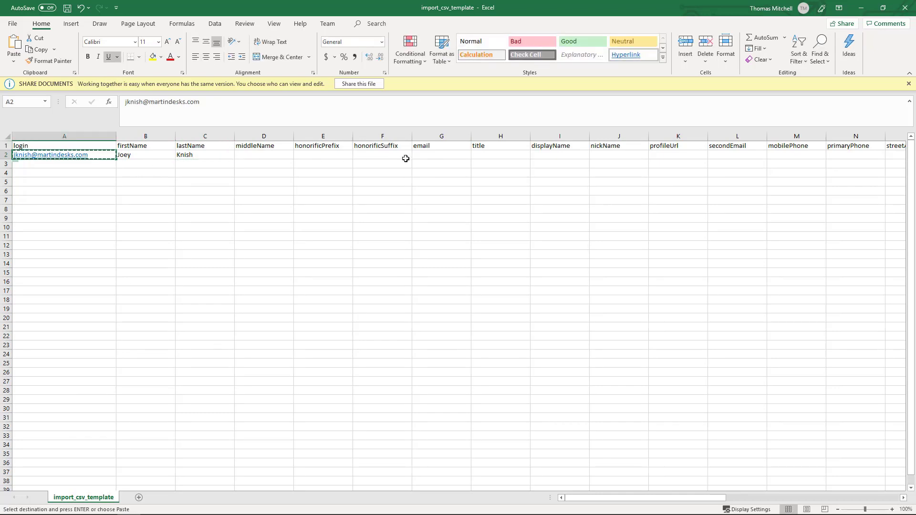
pyautogui.click(438, 156)
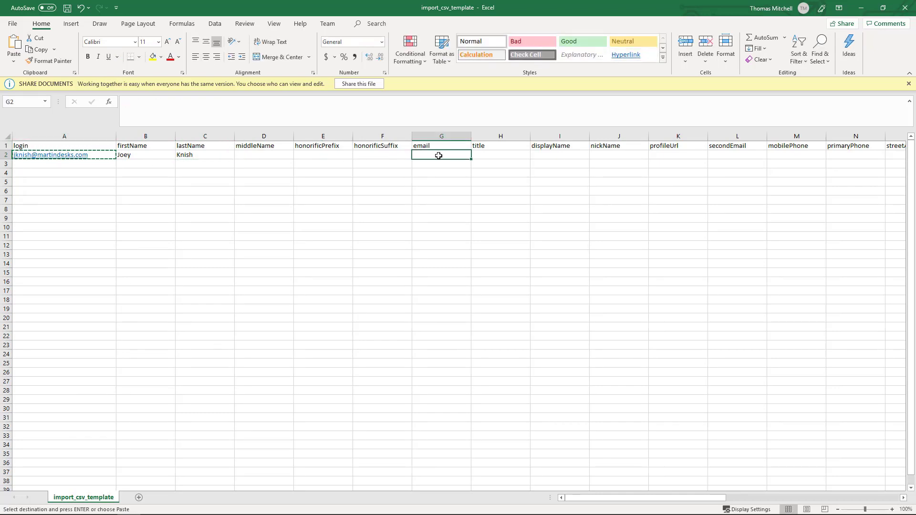
pyautogui.hotkey('ctrl', 'v')
pyautogui.doubleClick(471, 137)
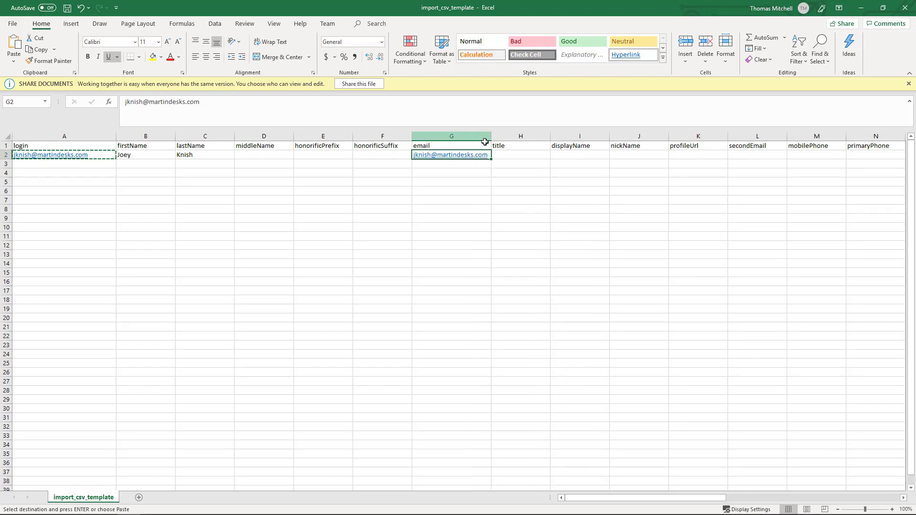
pyautogui.click(575, 154)
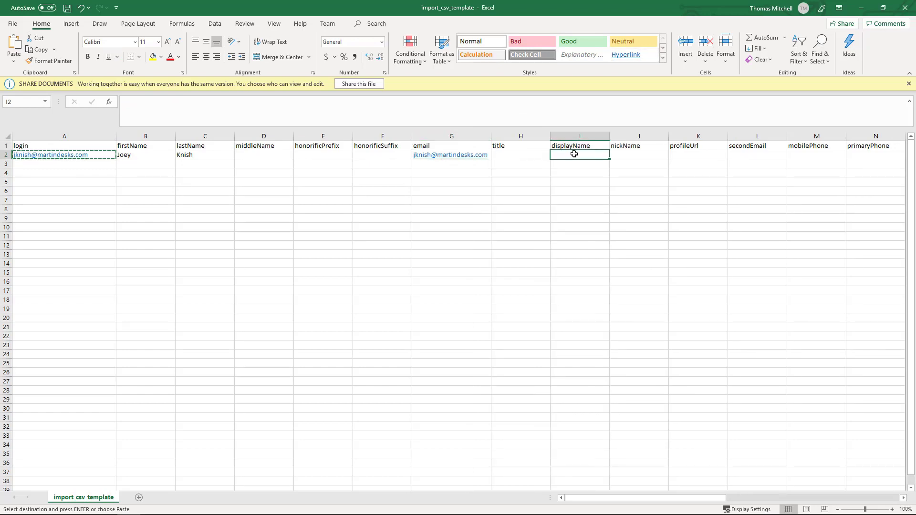
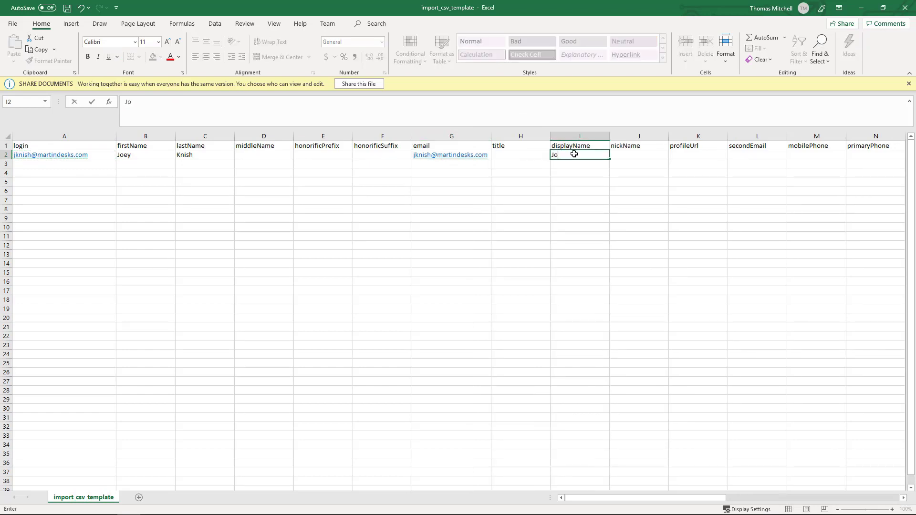
pyautogui.moveTo(689, 499); pyautogui.dragTo(863, 500)
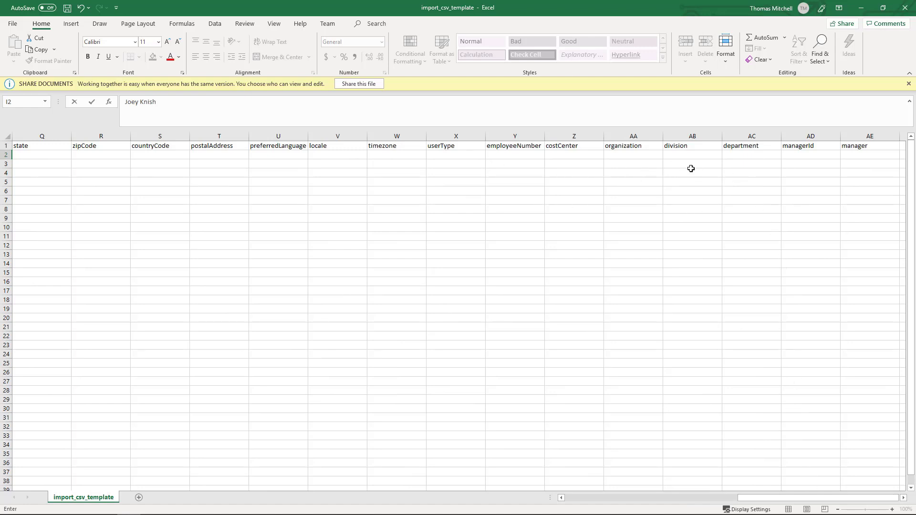
pyautogui.moveTo(771, 498); pyautogui.dragTo(599, 500)
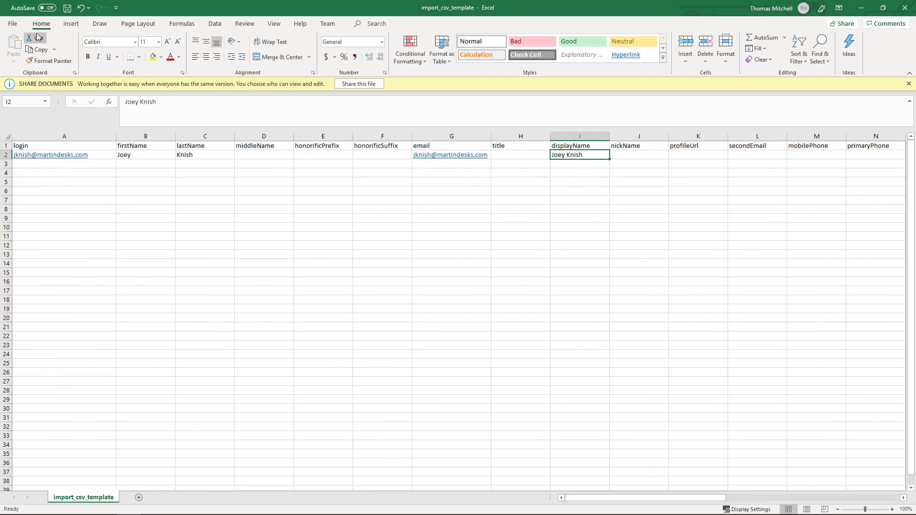
pyautogui.hotkey('ctrl', 's')
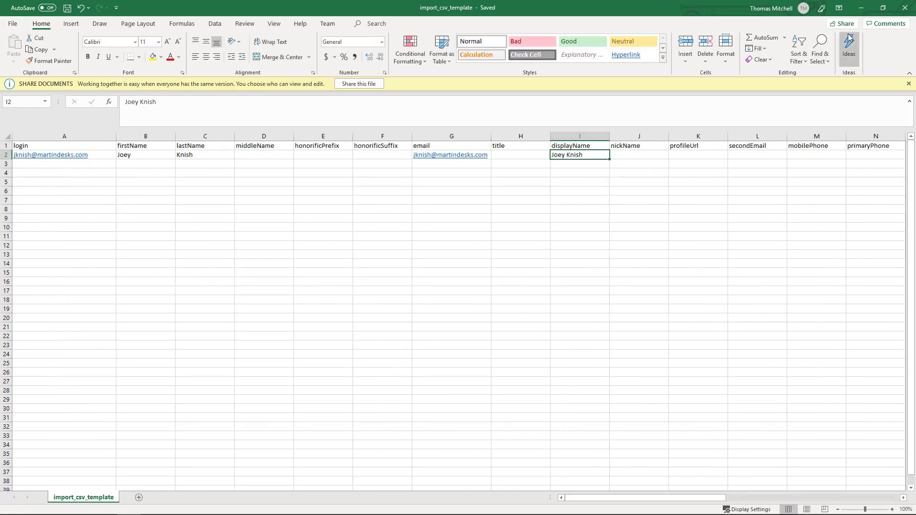
# Upload import_csv_template.csv to the Okta import dialog and continue past the successful parse.
pyautogui.click(863, 8)
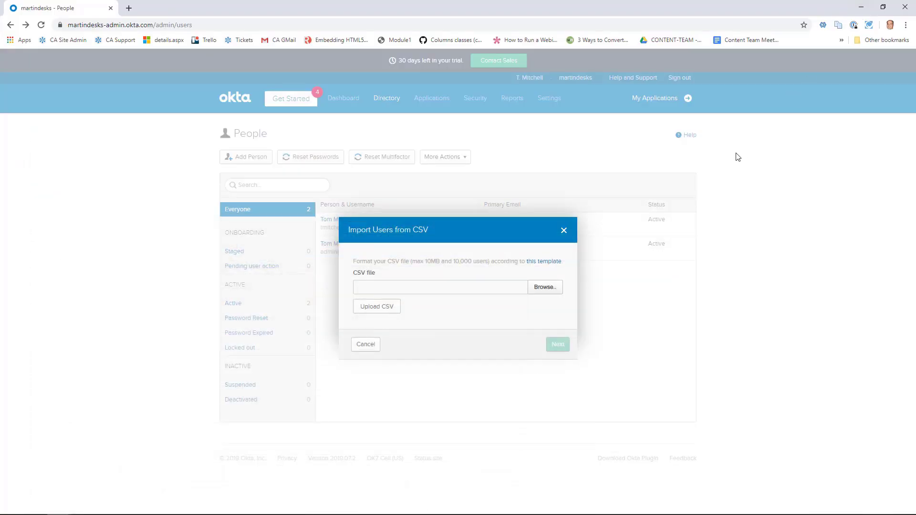
pyautogui.click(544, 286)
pyautogui.click(377, 309)
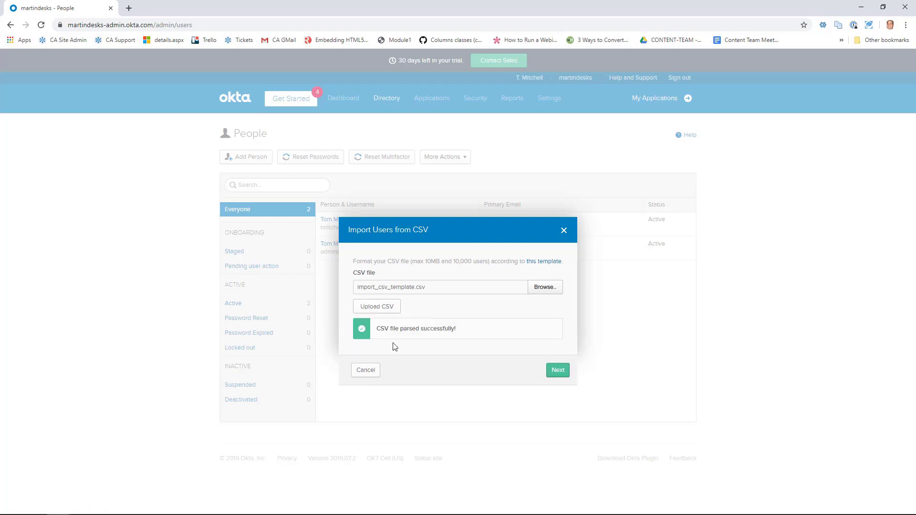
pyautogui.click(558, 371)
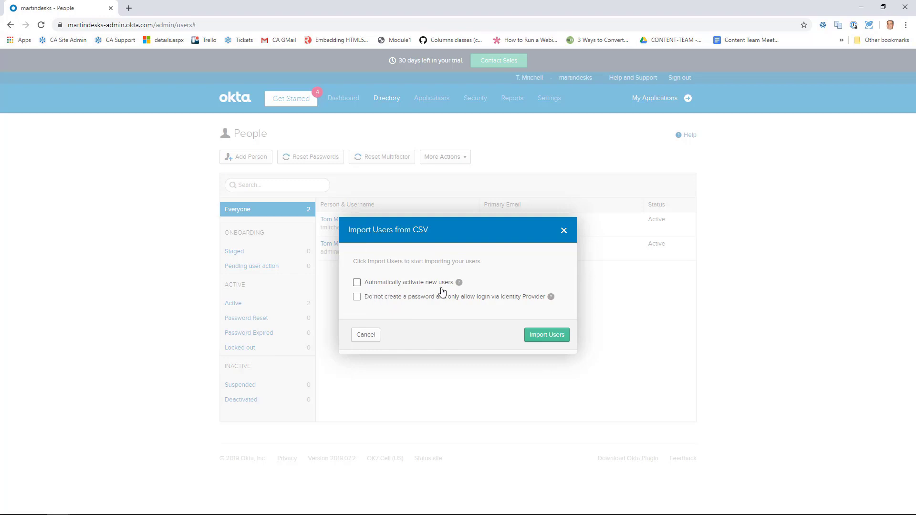
# Leave the import options unchecked and import the one user from the CSV.
pyautogui.moveTo(459, 284)
pyautogui.moveTo(552, 298)
pyautogui.click(550, 337)
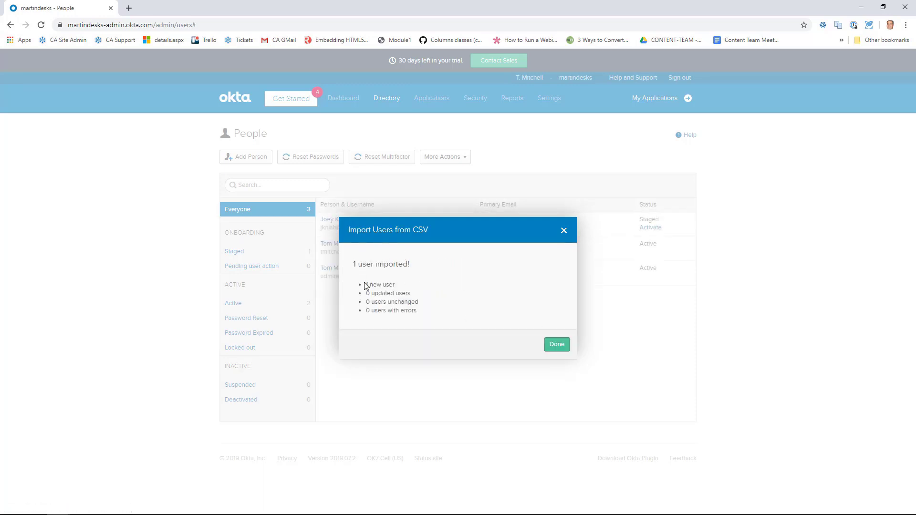
# Close the import summary and start activating the newly imported staged user.
pyautogui.click(557, 346)
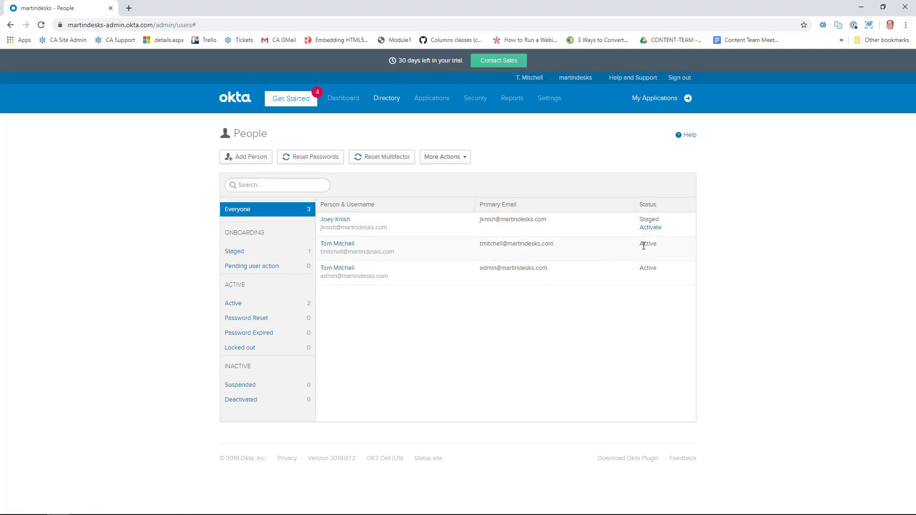
pyautogui.click(651, 229)
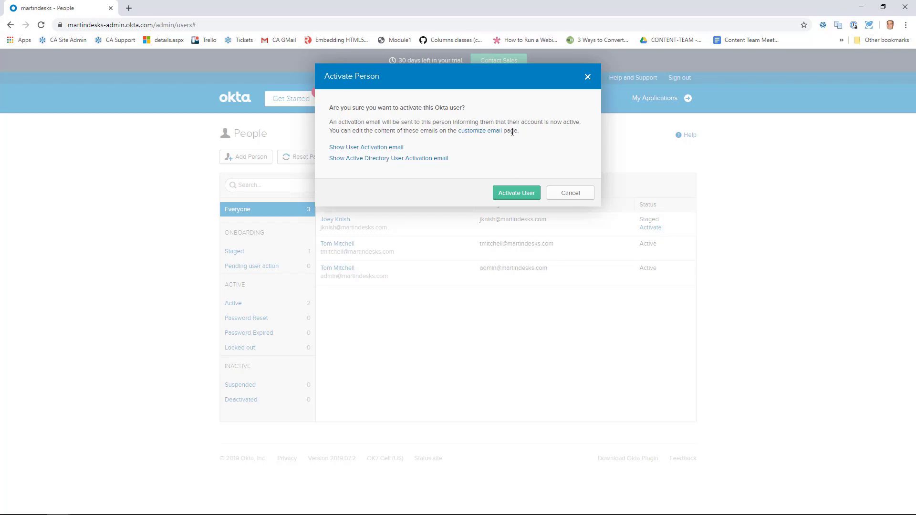
# Confirm the activation, refresh the People list to show all three Active, and return to Excel.
pyautogui.click(516, 194)
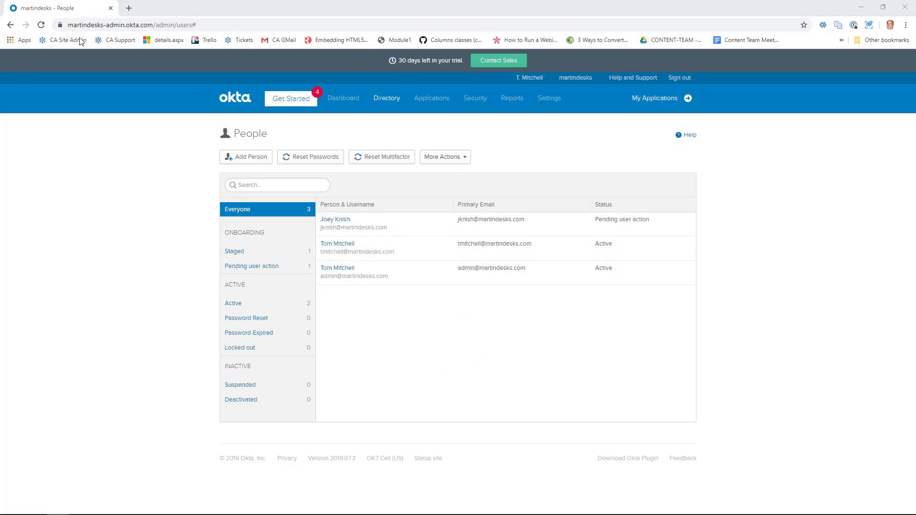
pyautogui.click(41, 25)
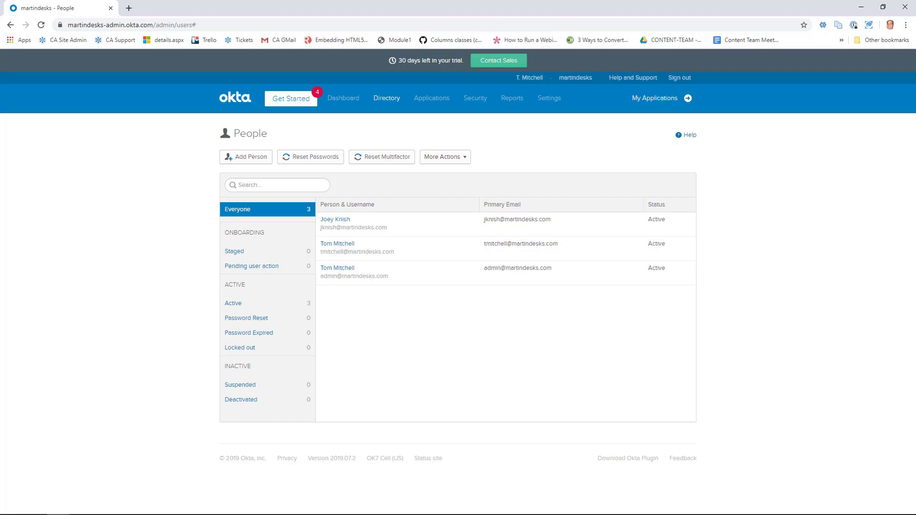
pyautogui.moveTo(381, 510)
pyautogui.click(130, 507)
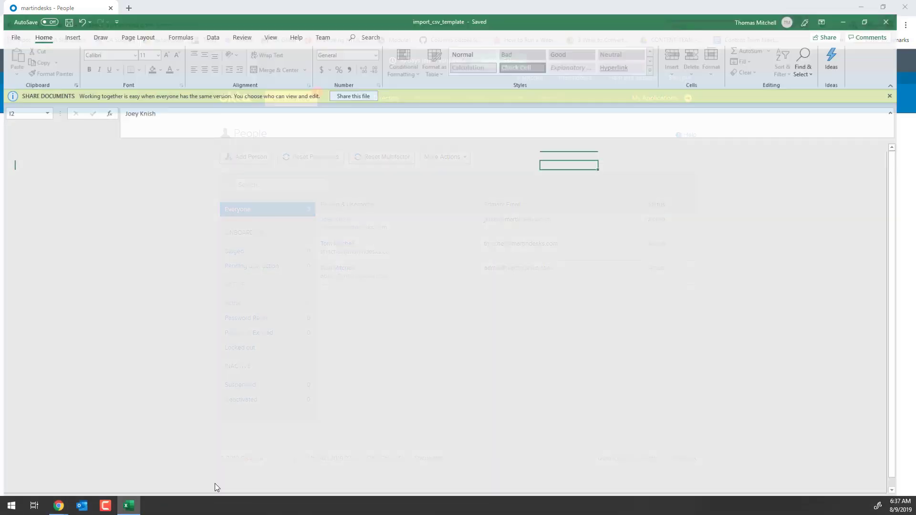
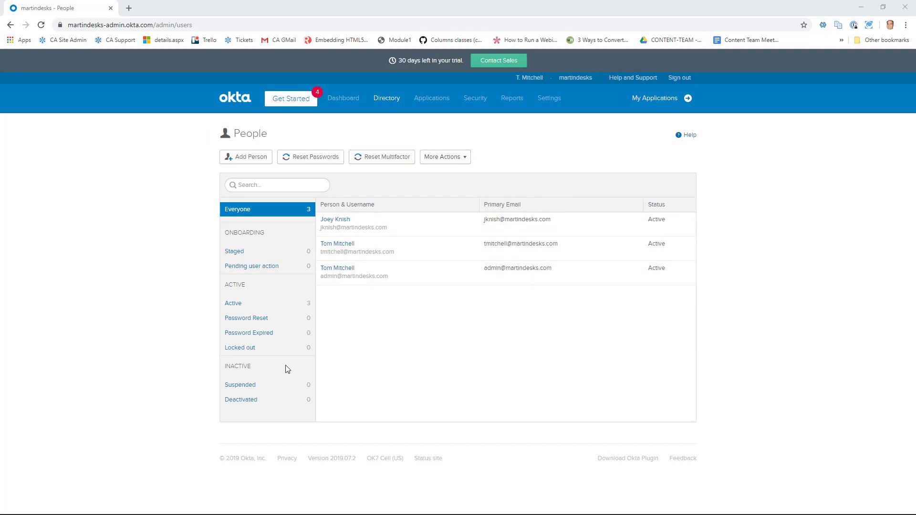
# Open the admin account's profile for editing and change its First name to Admin.
pyautogui.click(340, 269)
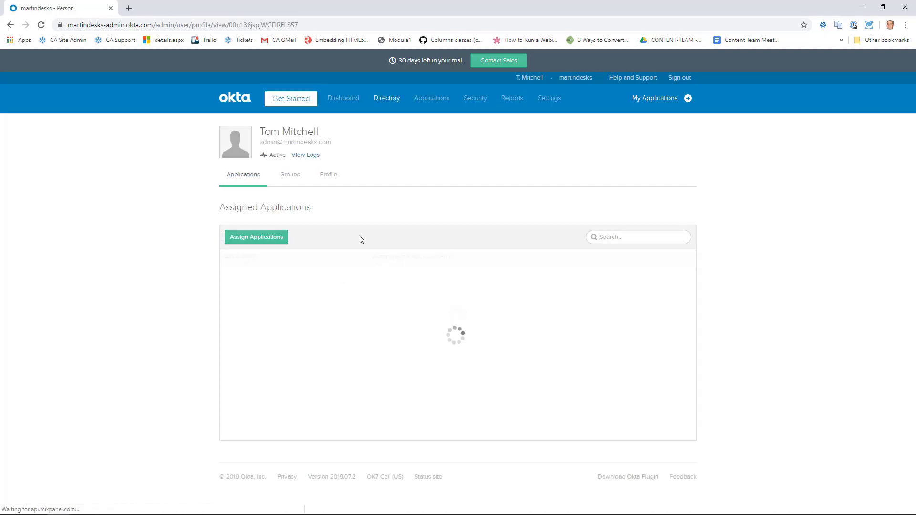
pyautogui.click(329, 175)
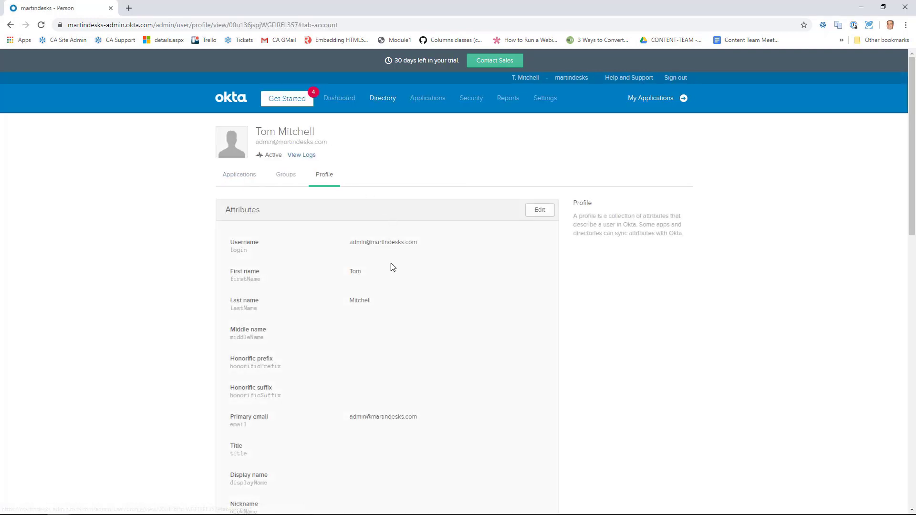
pyautogui.click(540, 210)
pyautogui.click(375, 274)
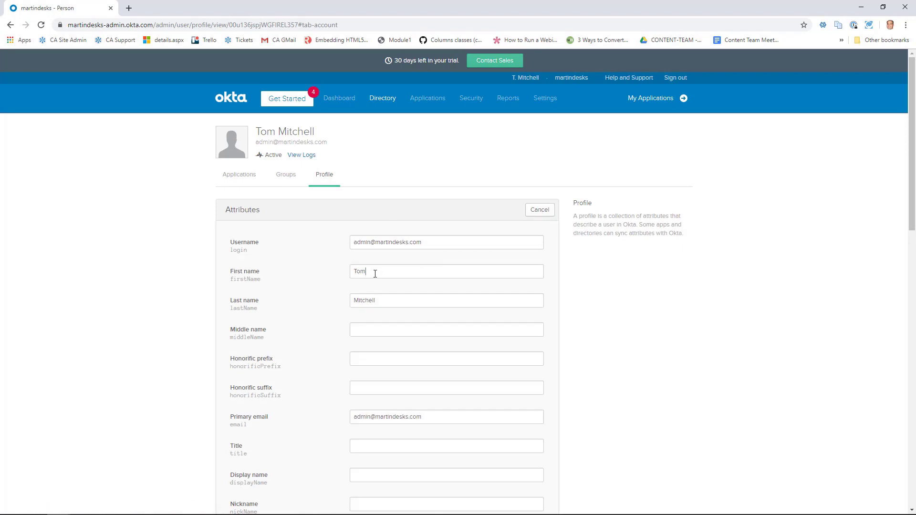
pyautogui.doubleClick(375, 272)
pyautogui.write('Admin')
pyautogui.press('Tab')
# Set the Last name to Admin as well and save the profile.
pyautogui.press('BackSpace')
pyautogui.scroll(-15, 375, 272)
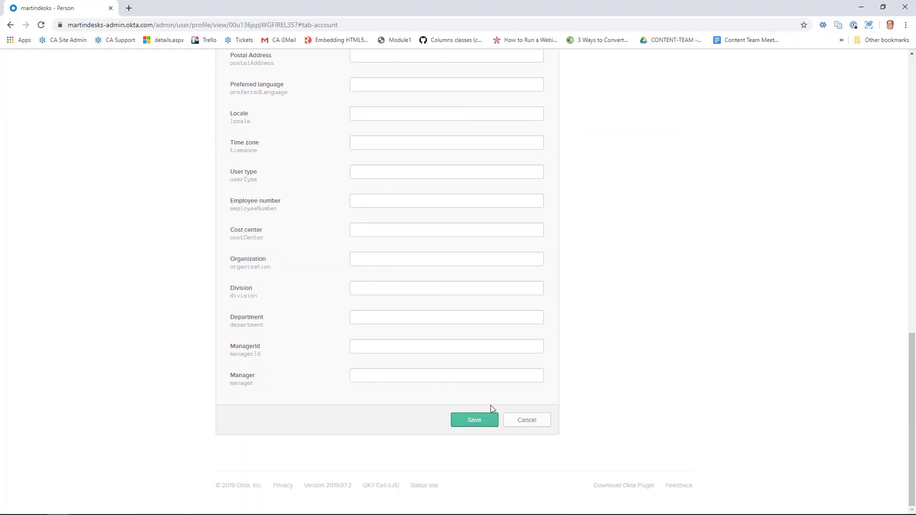
pyautogui.click(491, 416)
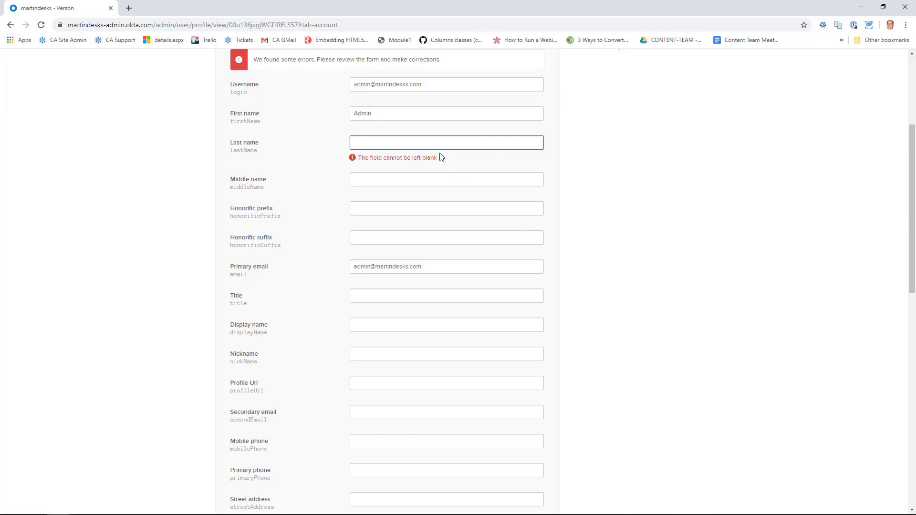
pyautogui.click(436, 145)
pyautogui.write('Admin')
pyautogui.press('Return')
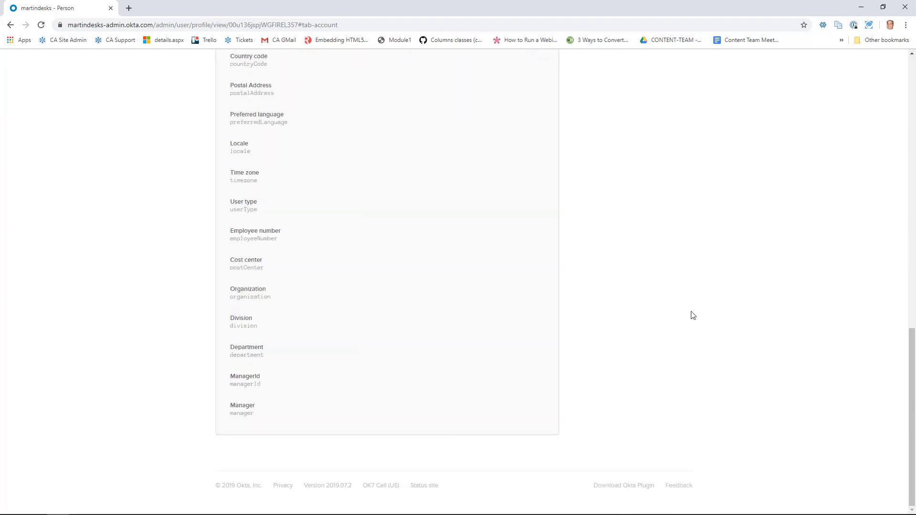
# Go back to Directory > People, then open the Security > Administrators page.
pyautogui.moveTo(380, 104)
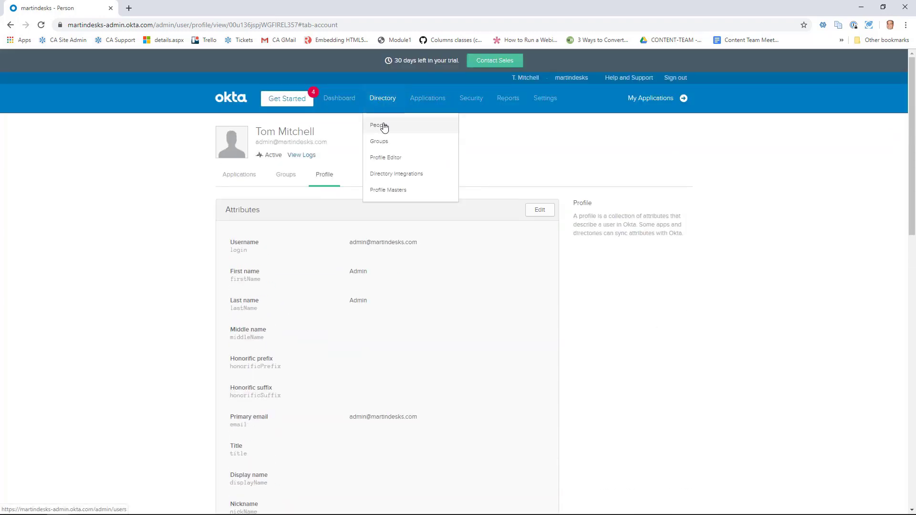
pyautogui.click(389, 125)
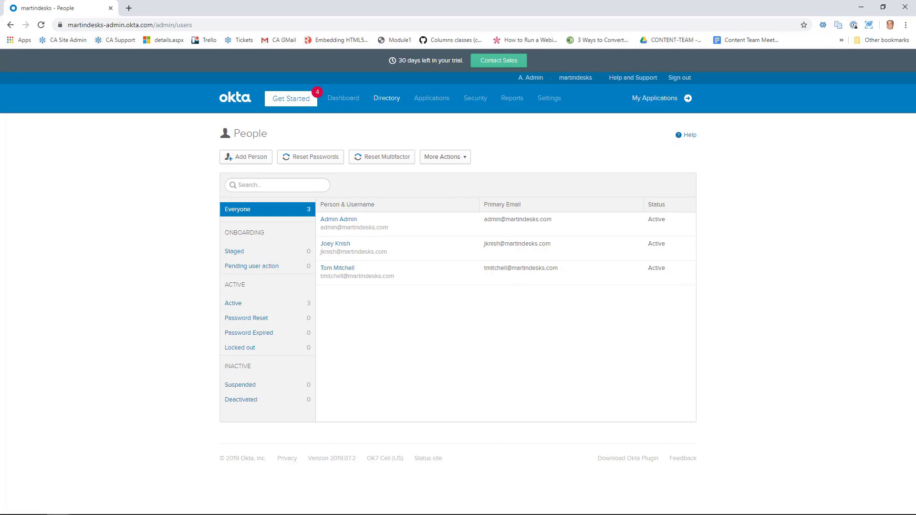
pyautogui.moveTo(479, 113)
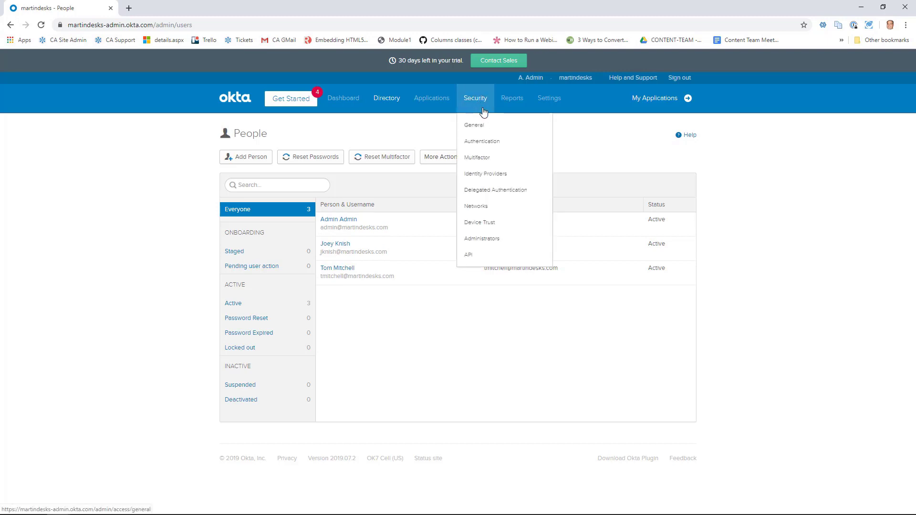
pyautogui.click(476, 241)
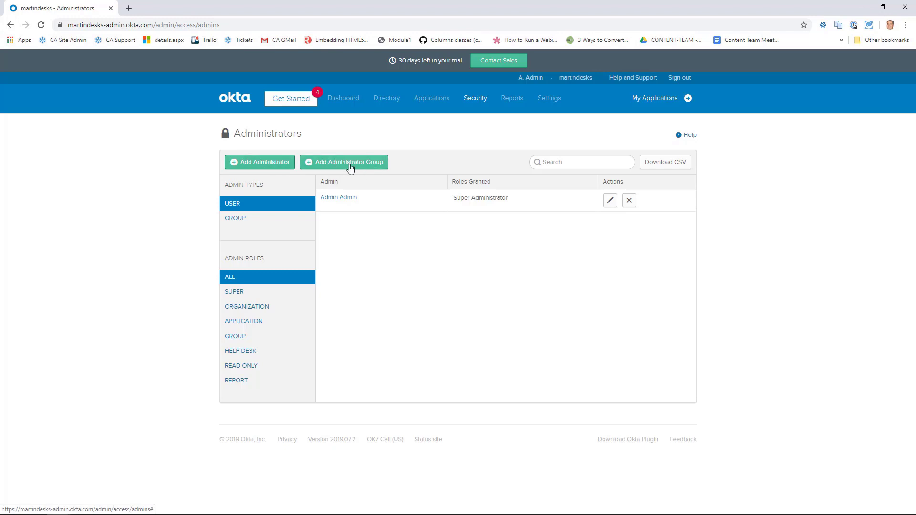
# Add the remaining non-admin user, found by searching their first name, as a Read Only Administrator.
pyautogui.click(269, 164)
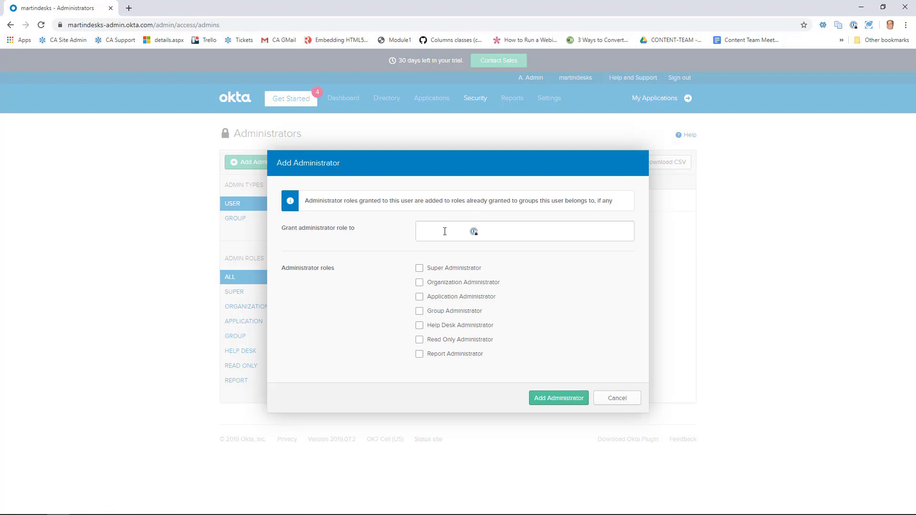
pyautogui.write('joey')
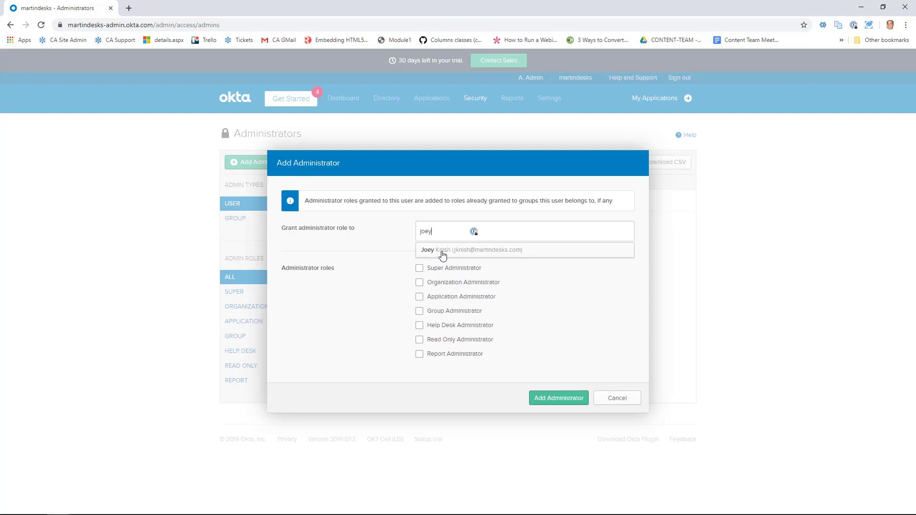
pyautogui.click(443, 255)
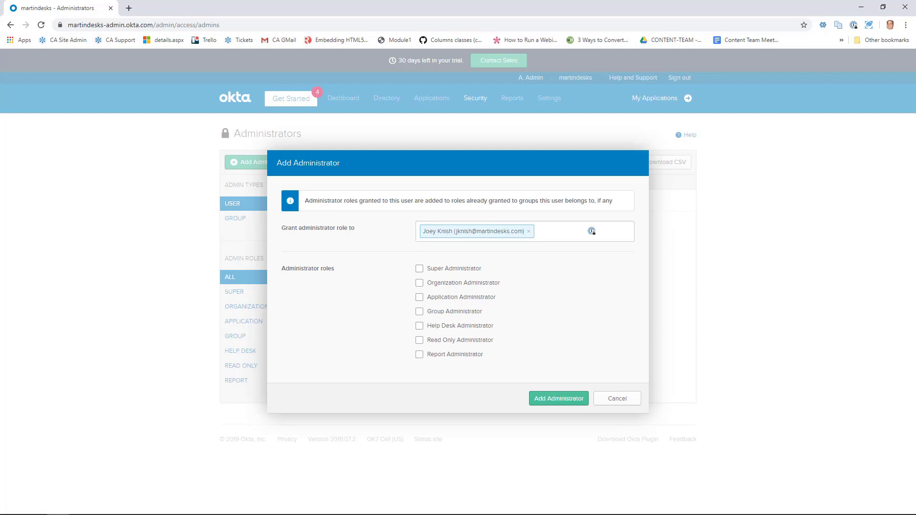
pyautogui.click(420, 341)
pyautogui.click(548, 401)
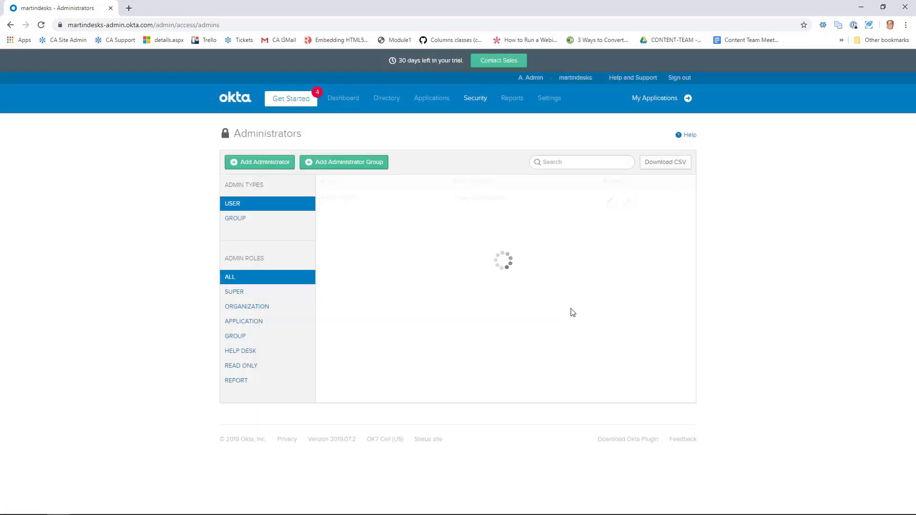